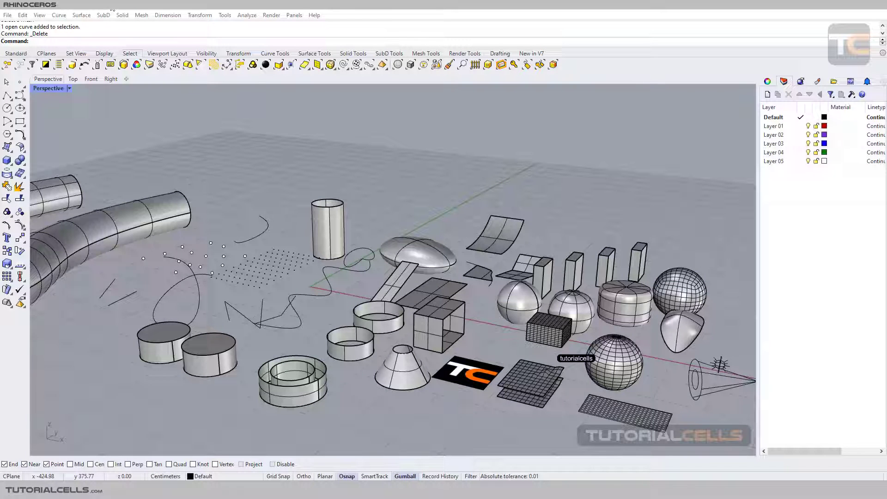
Open the Lines flyout and recentre the Perspective view on the sample objects
click(7, 95)
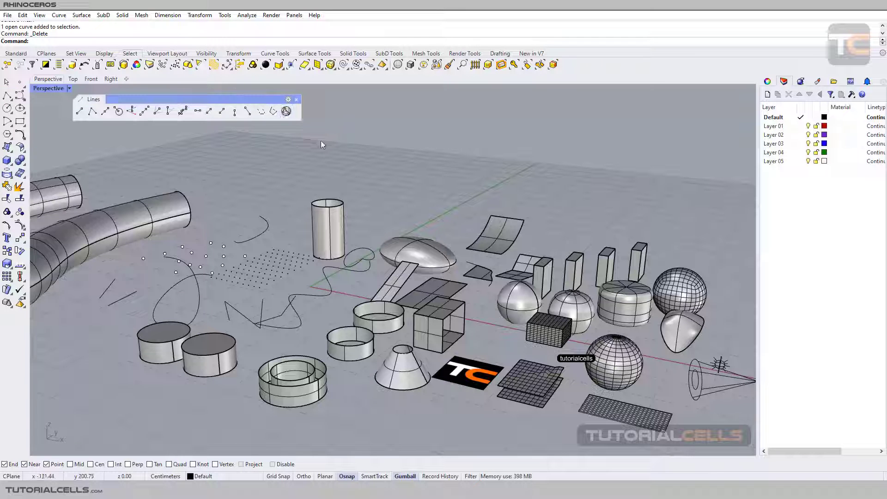
shift+right_drag(375, 199, 368, 163)
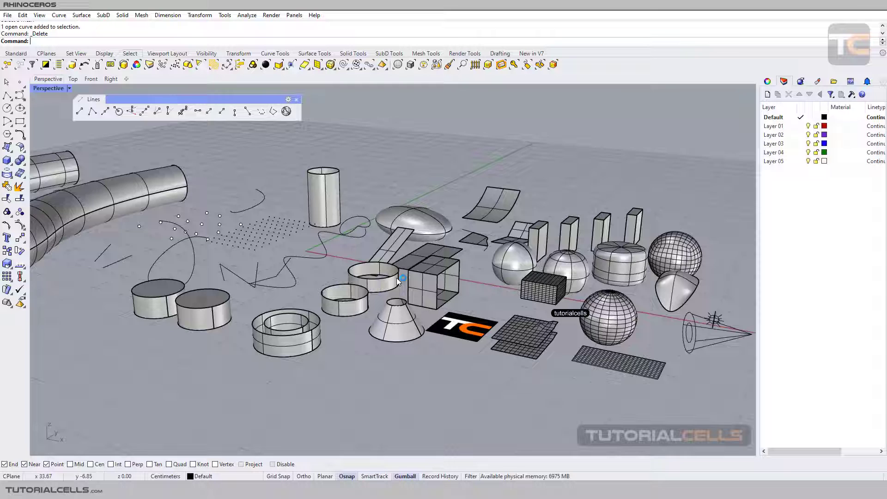
right_drag(397, 278, 406, 280)
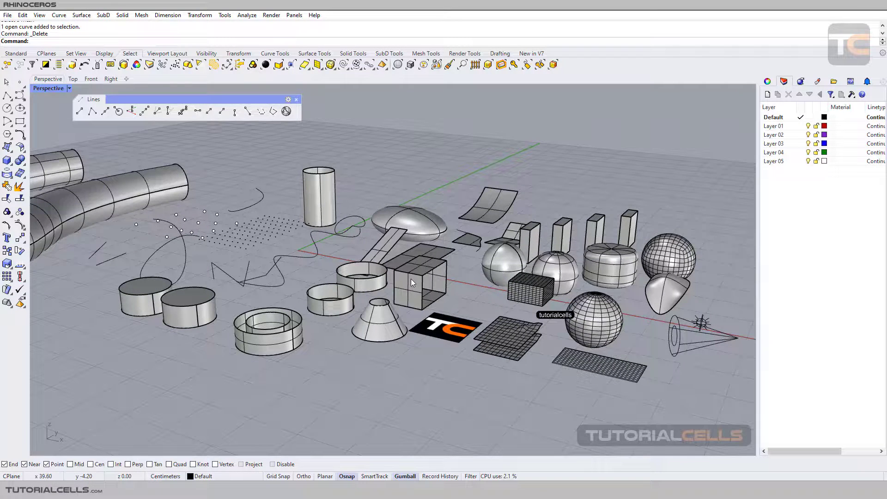
Click through the scene objects and end with the mesh sphere selected
click(411, 279)
drag(303, 347, 406, 238)
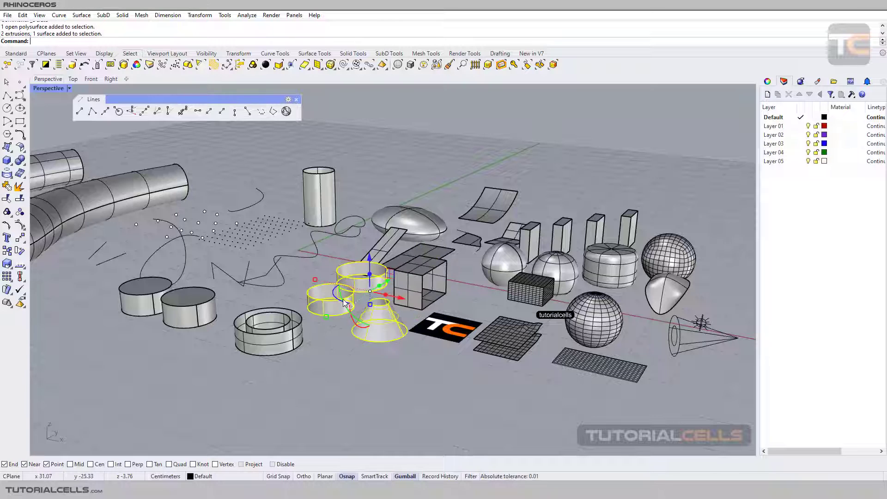
click(404, 239)
click(621, 268)
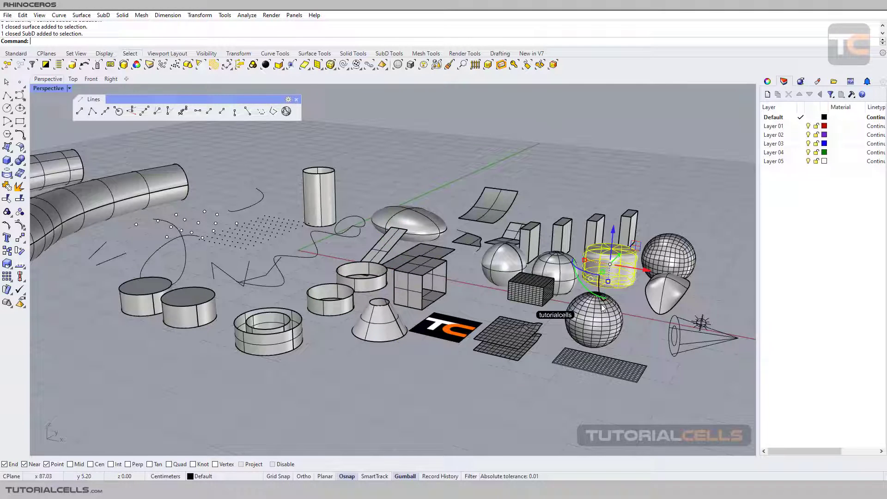
click(600, 317)
Zoom in on the sphere, deselect it, and start Polyline on Mesh with the sphere as target
scroll(602, 315, up, 5)
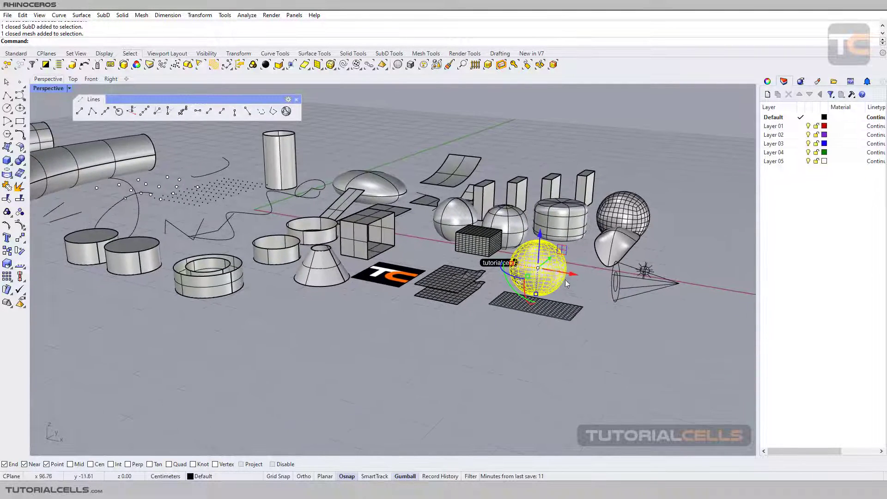
scroll(533, 241, up, 5)
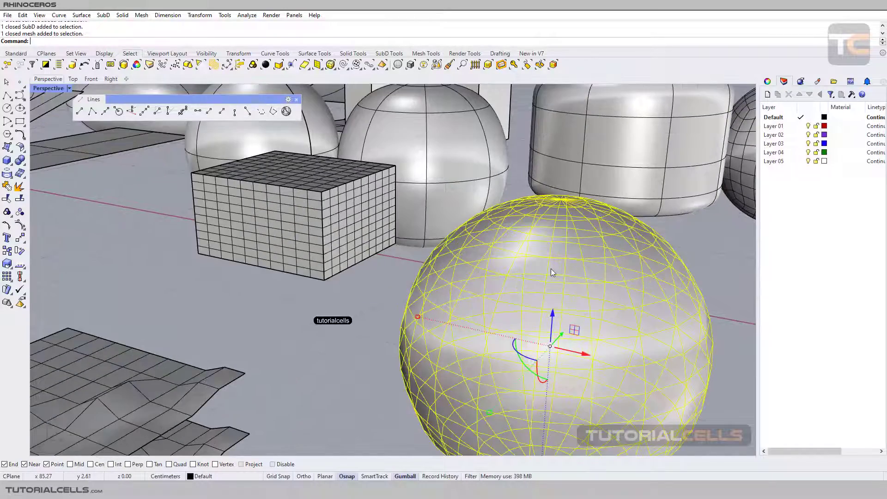
shift+right_drag(555, 273, 479, 228)
click(295, 220)
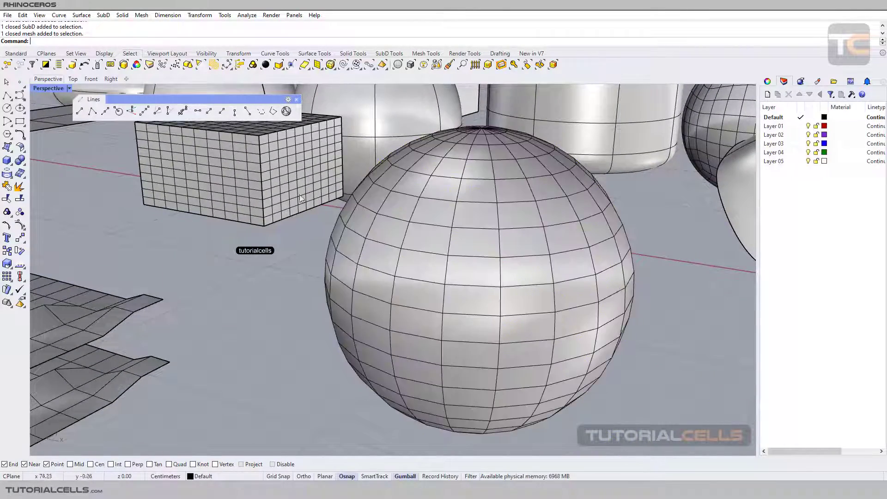
click(287, 111)
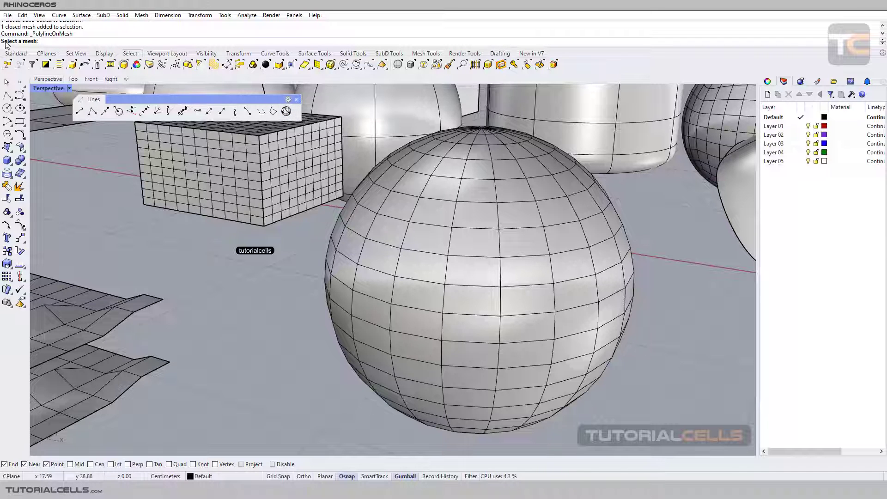
click(407, 203)
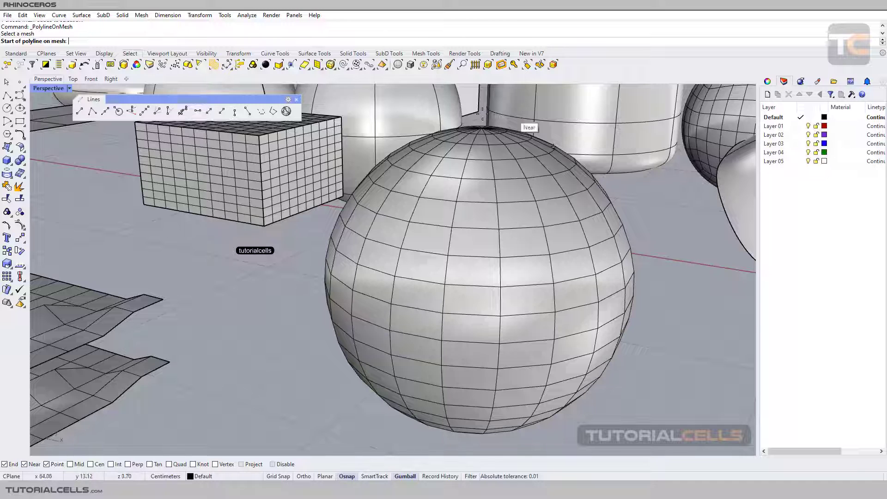
Place nine zigzag points around the sphere and close the polyline into a loop
click(401, 200)
click(439, 310)
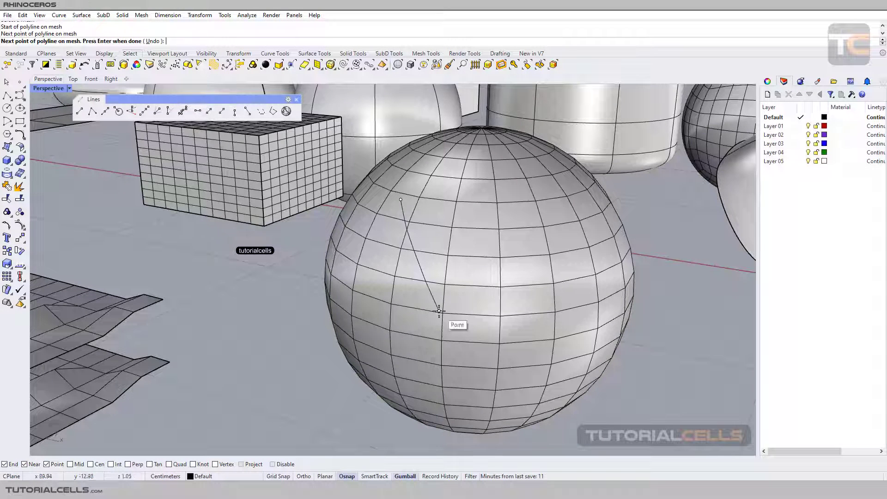
click(503, 326)
click(569, 310)
click(588, 257)
click(538, 204)
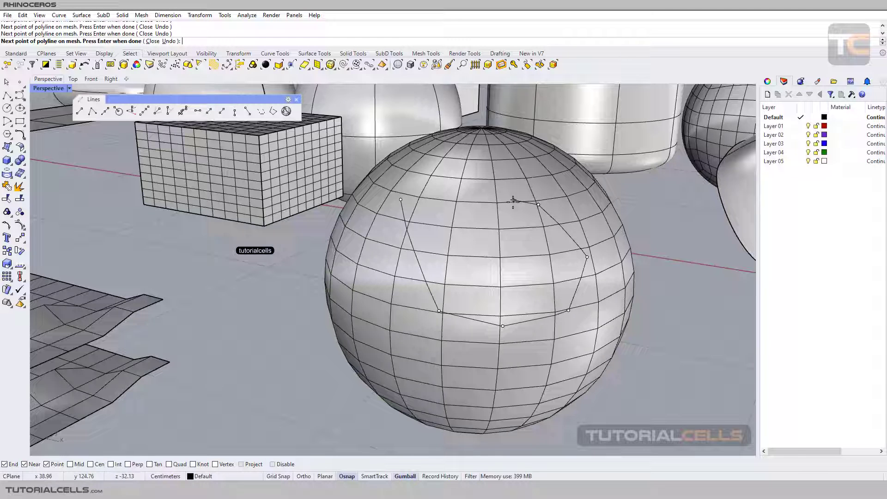
click(512, 218)
click(486, 288)
click(451, 222)
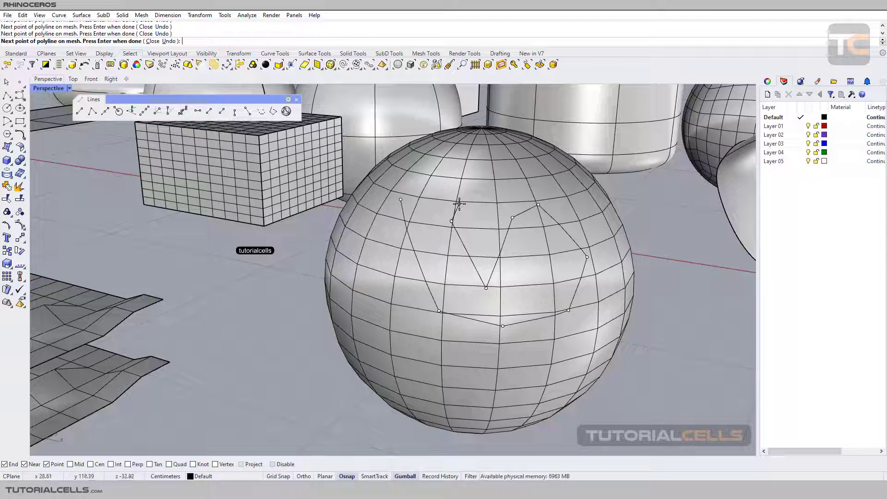
click(158, 42)
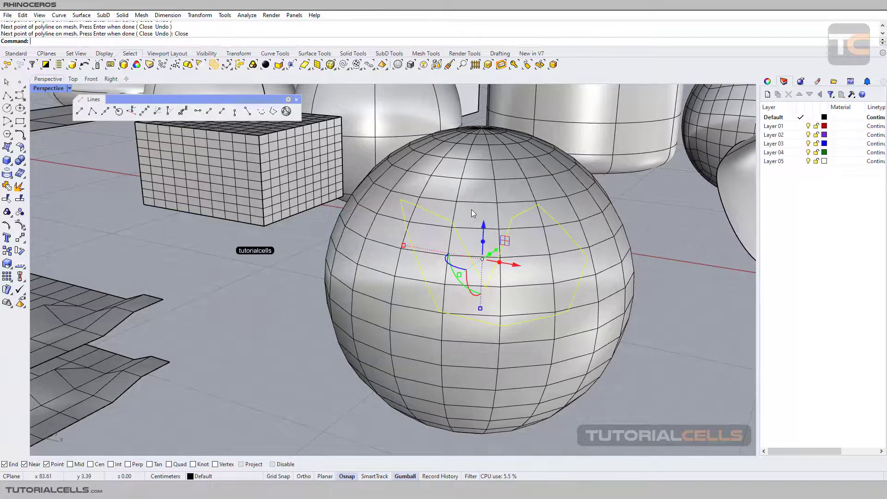
Orbit toward the terrain and start Polyline on Mesh on the upper terrain mesh
right_drag(472, 209, 328, 236)
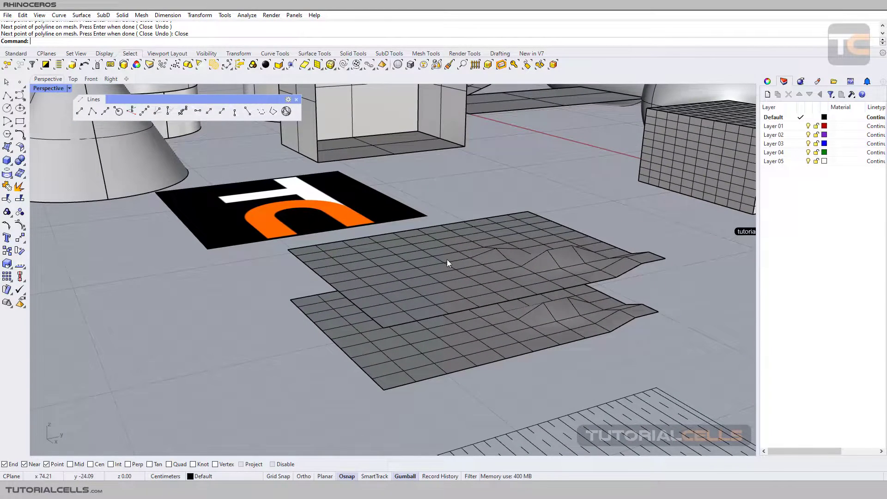
click(286, 111)
click(469, 255)
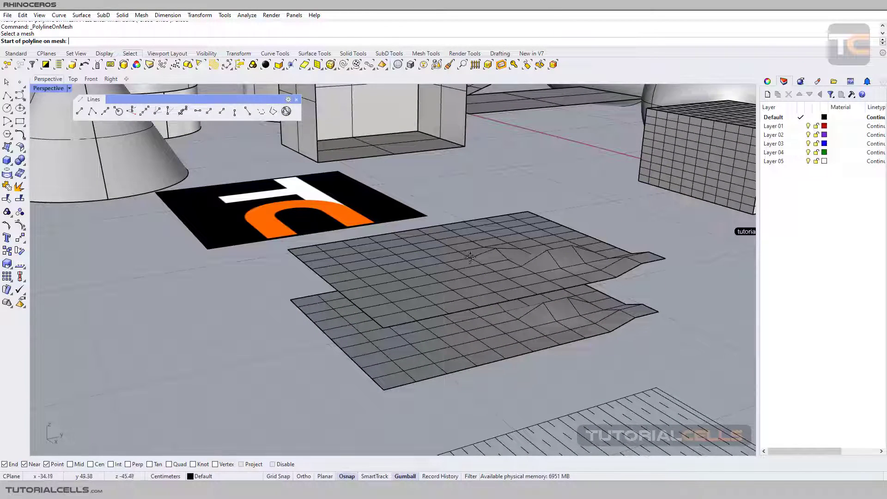
Place eight points leftward across the terrain and finish the open polyline
click(577, 268)
click(561, 251)
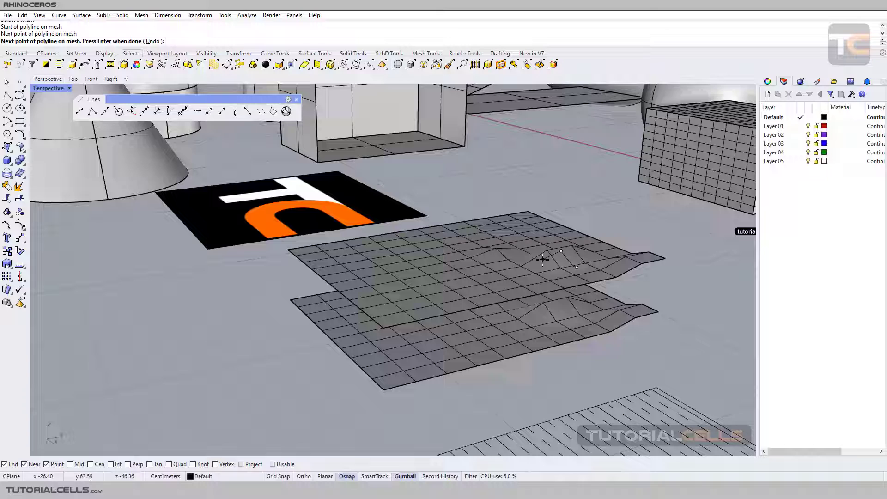
click(542, 259)
click(531, 273)
click(511, 256)
click(511, 249)
click(478, 258)
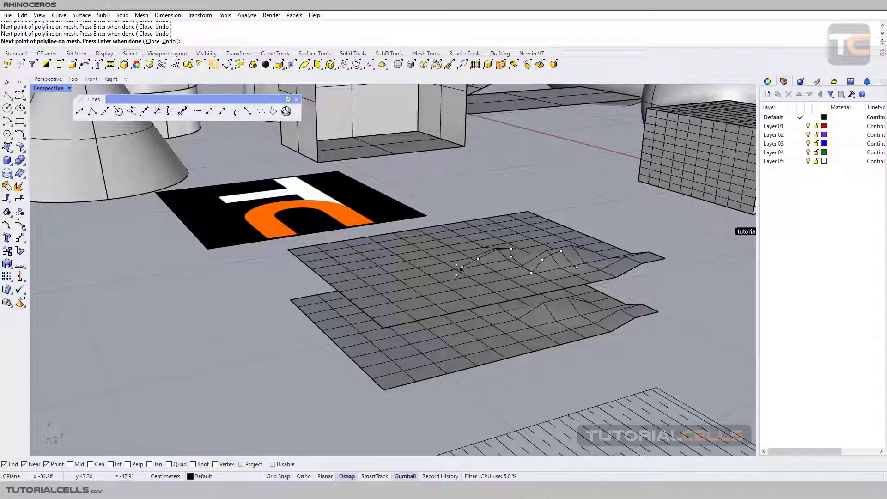
click(398, 273)
key(Return)
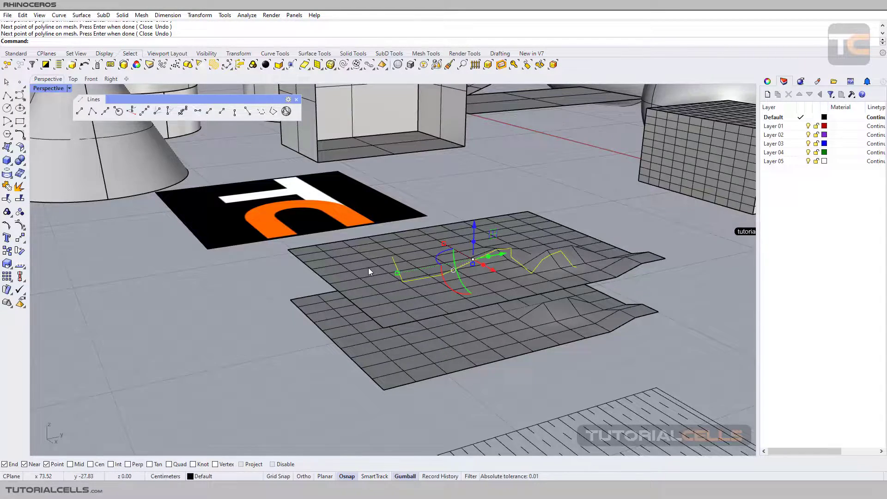
Orbit and zoom to inspect the polyline draped over the terrain
right_drag(369, 271, 443, 263)
scroll(518, 245, up, 3)
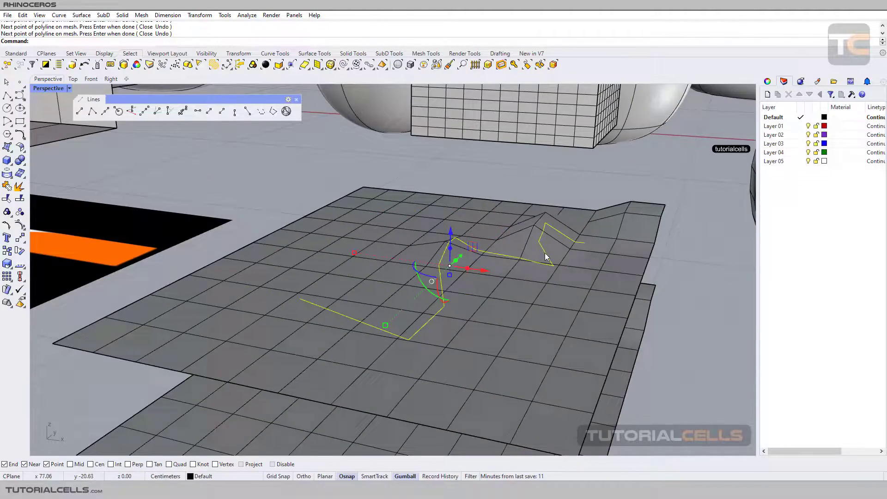
scroll(462, 234, down, 4)
right_drag(420, 288, 400, 300)
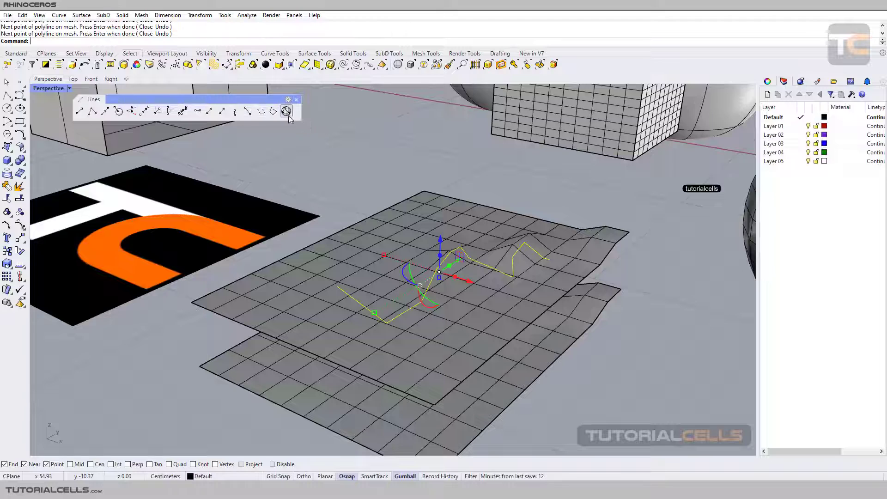
Close the Lines toolbar and pan out to show more of the scene
click(296, 100)
scroll(352, 205, down, 5)
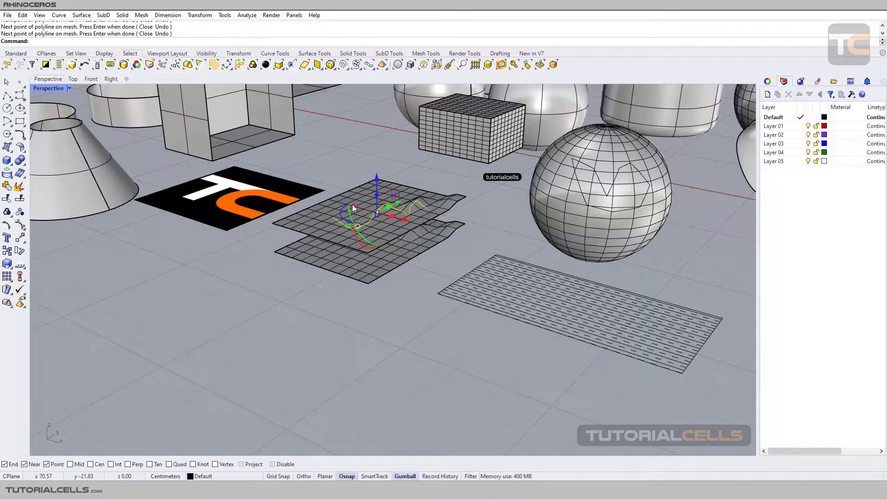
shift+right_drag(364, 224, 673, 389)
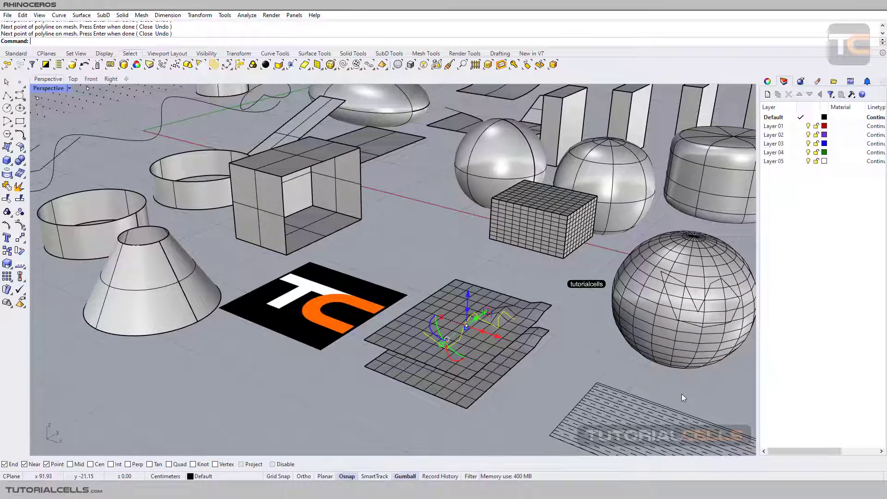